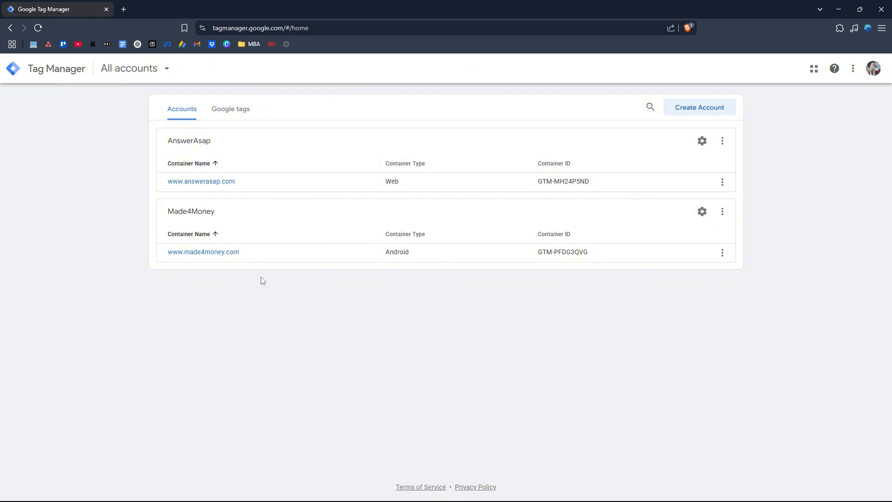
left_click(208, 183)
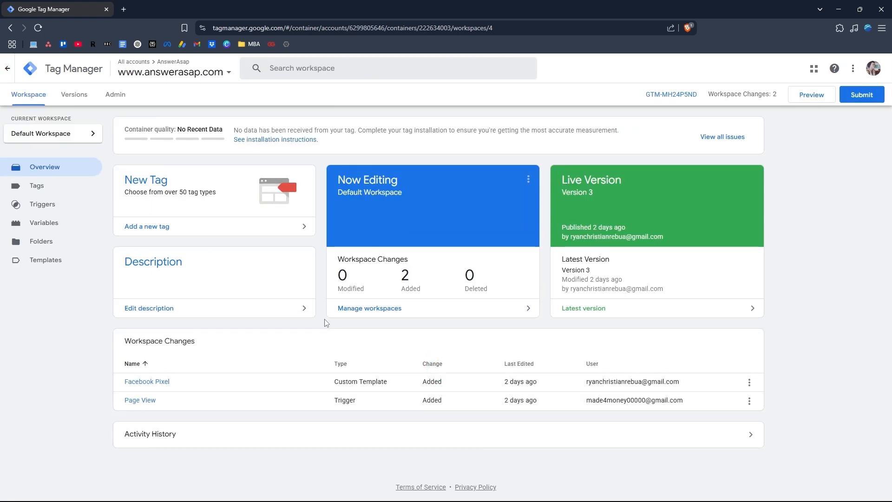
left_click(51, 187)
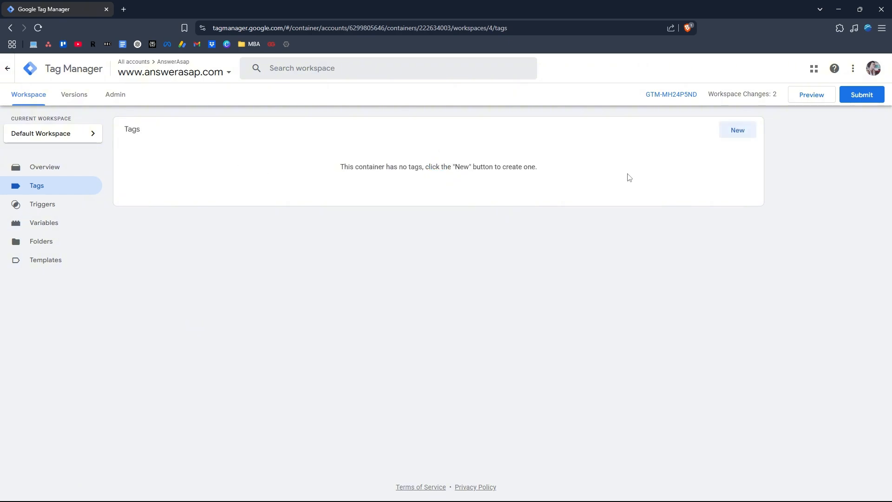
left_click(740, 133)
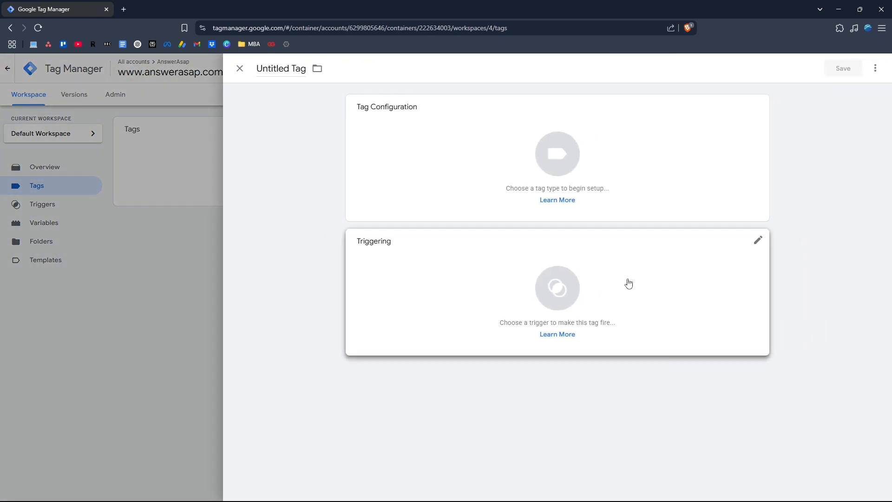
left_click(538, 149)
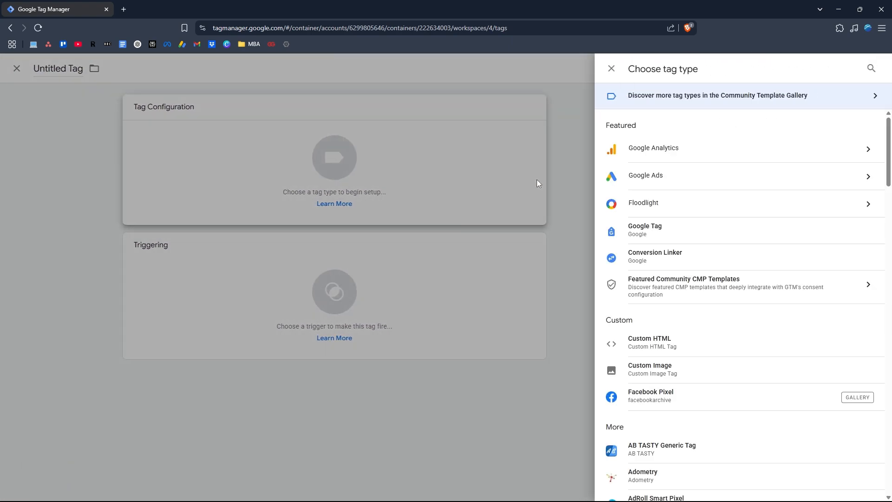
left_click(682, 181)
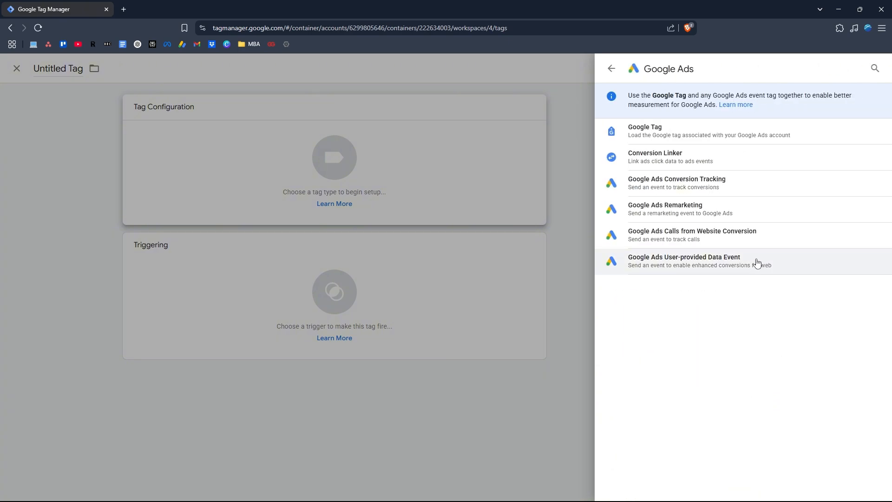
left_click(677, 161)
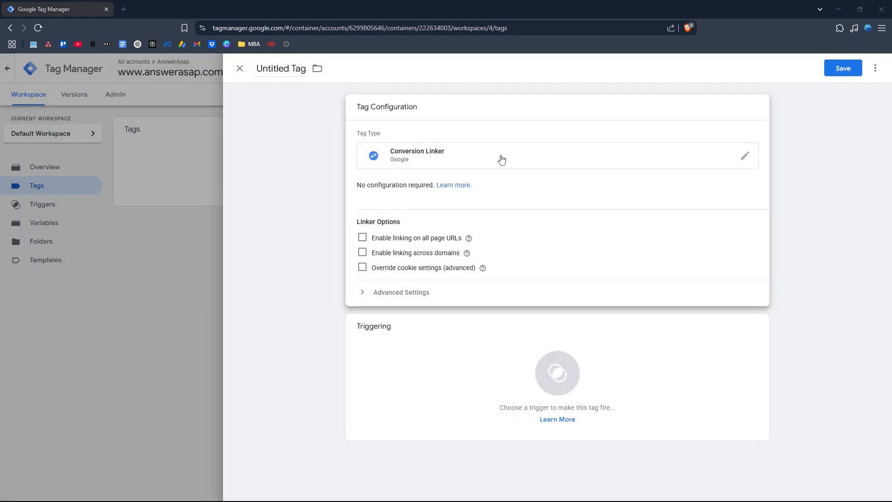
- Enable linking on all page URLs in the linker options, leaving linking across domains off
left_click(363, 238)
left_click(363, 253)
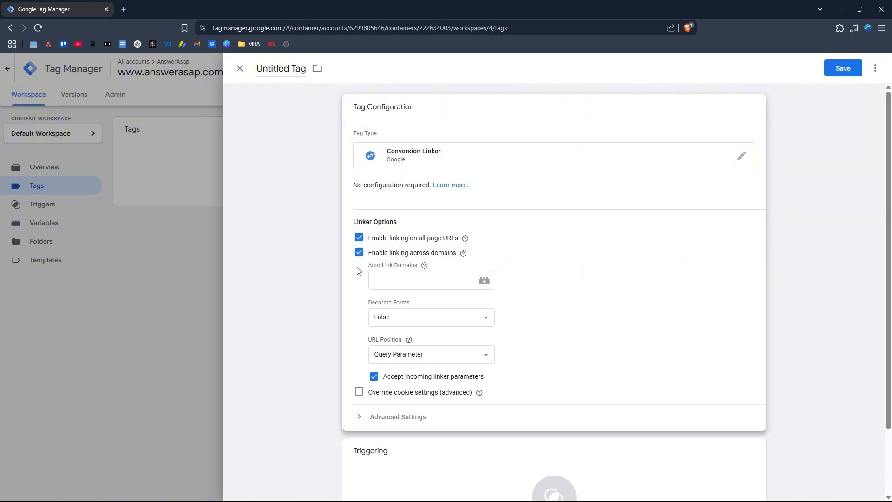
left_click(363, 254)
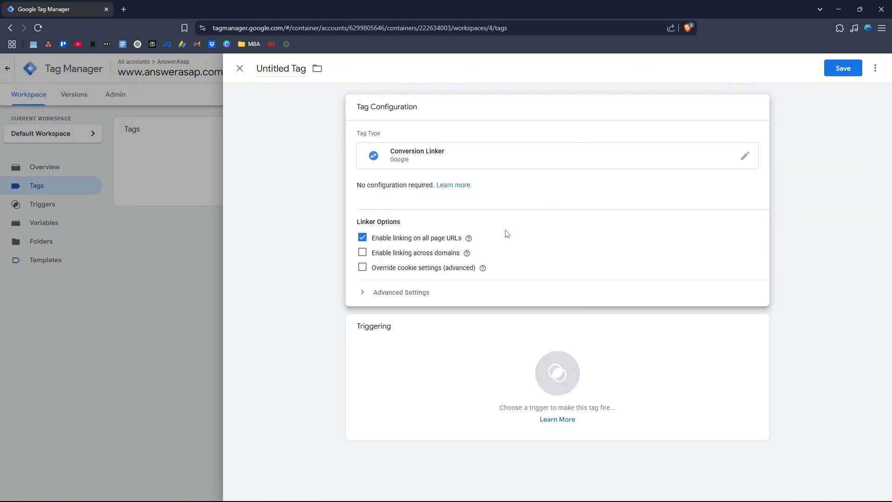
- Set the All Pages trigger for the tag and save it under the name Conversion Linker
left_click(558, 382)
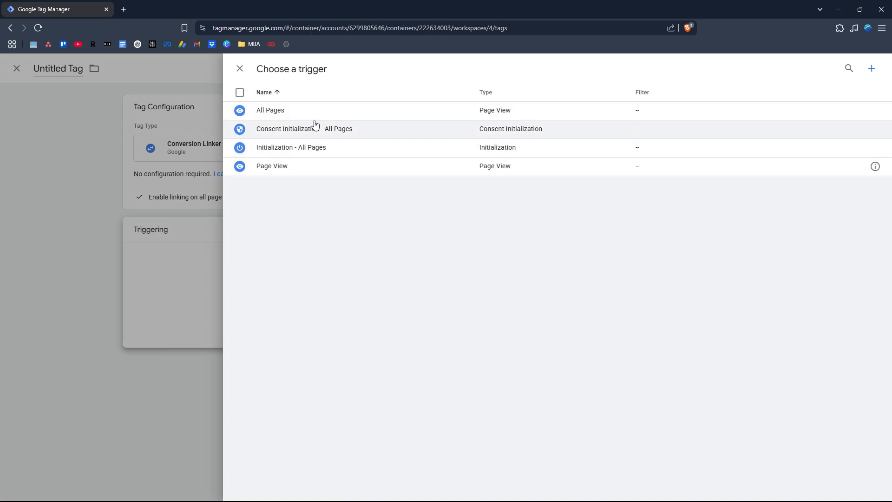
left_click(314, 113)
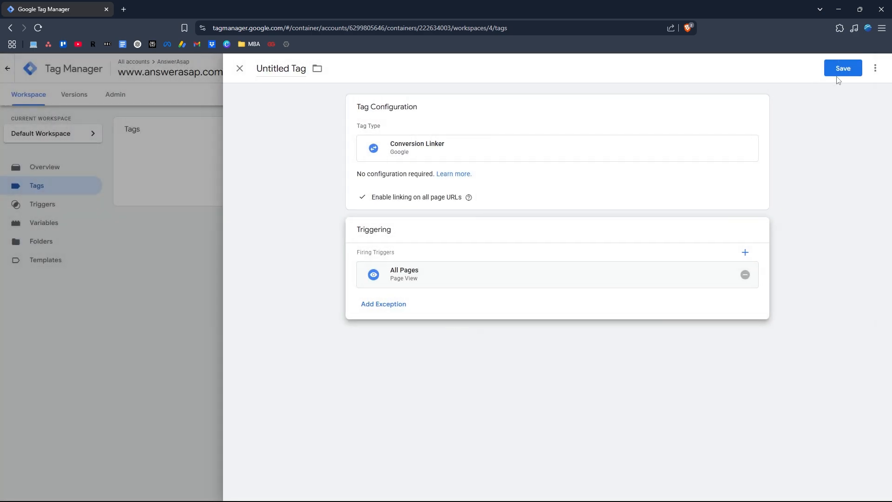
left_click(839, 76)
left_click(410, 185)
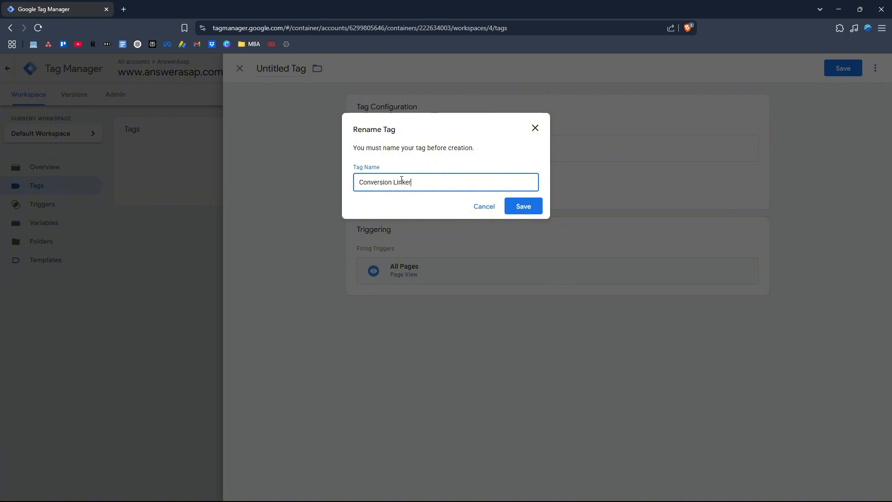
left_click(529, 210)
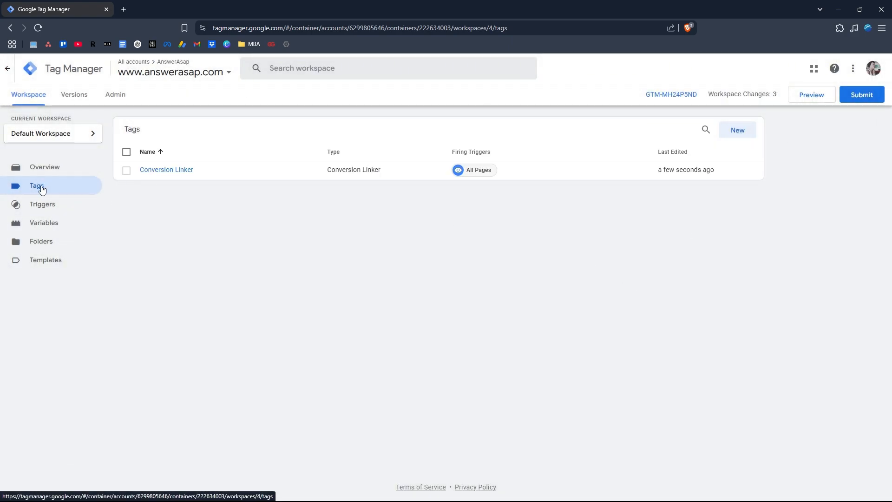
- Start another new tag with the Google Ads Conversion Tracking type
left_click(736, 133)
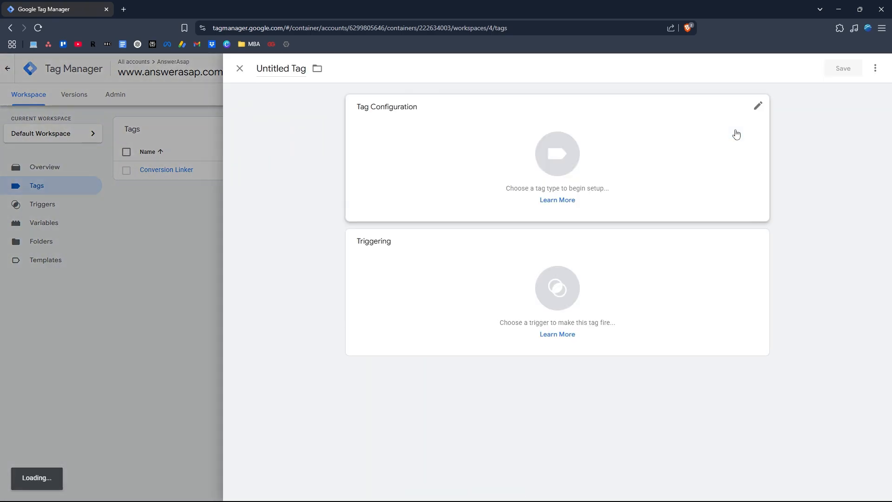
left_click(524, 173)
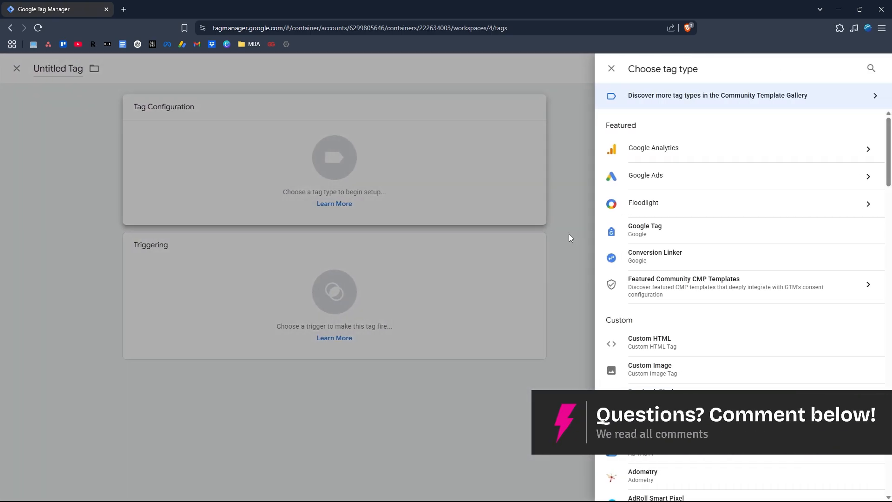
left_click(655, 176)
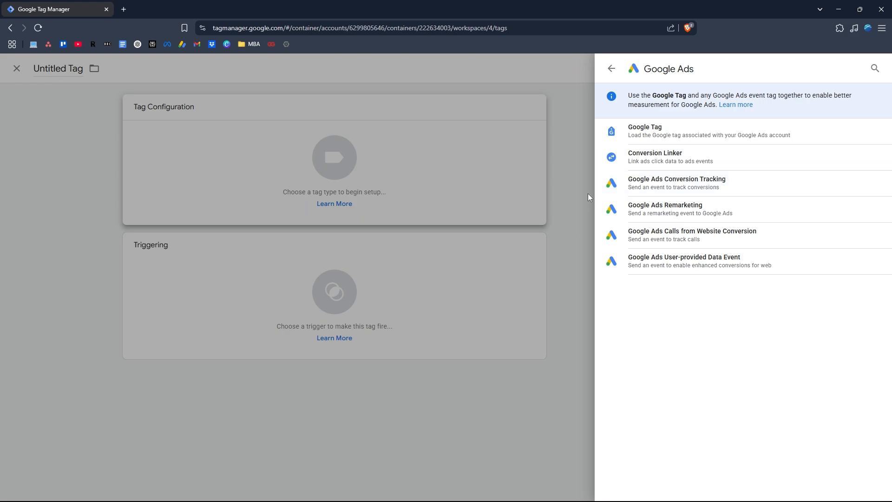
left_click(731, 192)
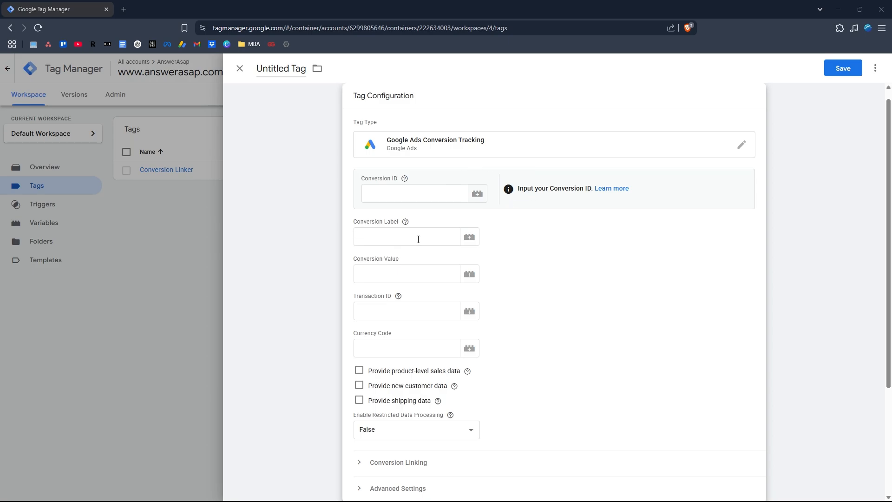
- Switch to Google Ads in a new browser tab and open the conversions summary under Goals
left_click(124, 9)
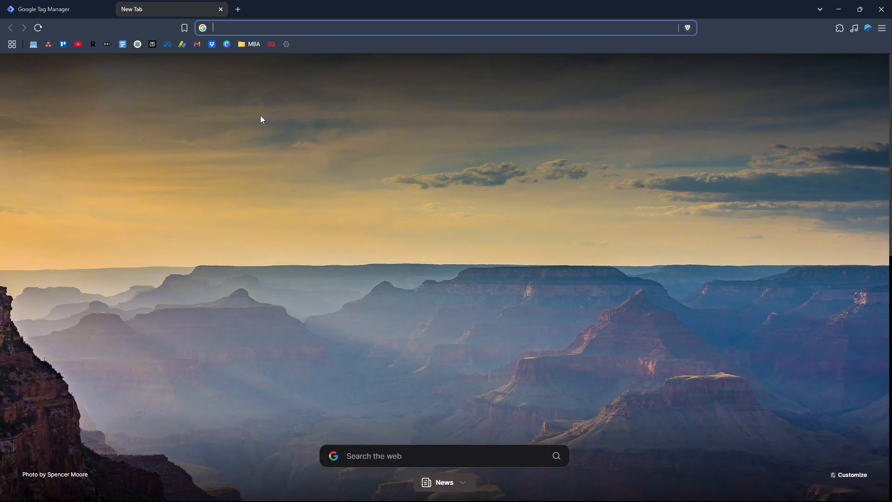
type("goog")
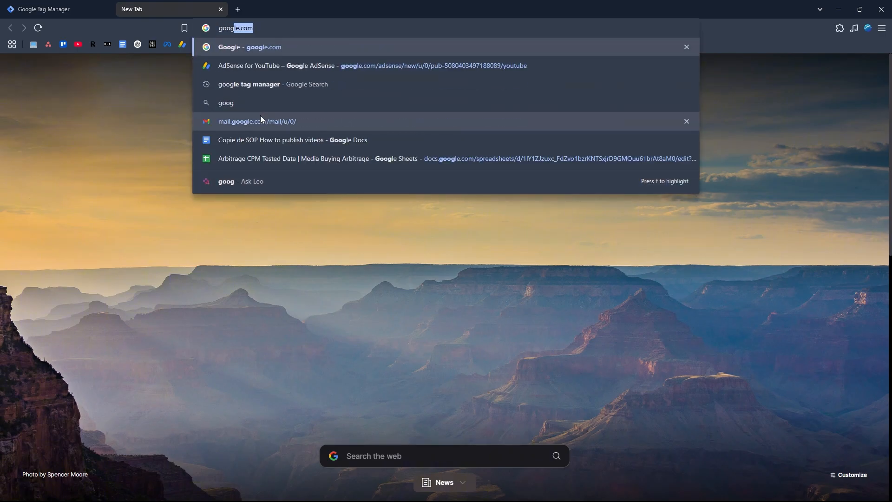
left_click(259, 120)
left_click(764, 70)
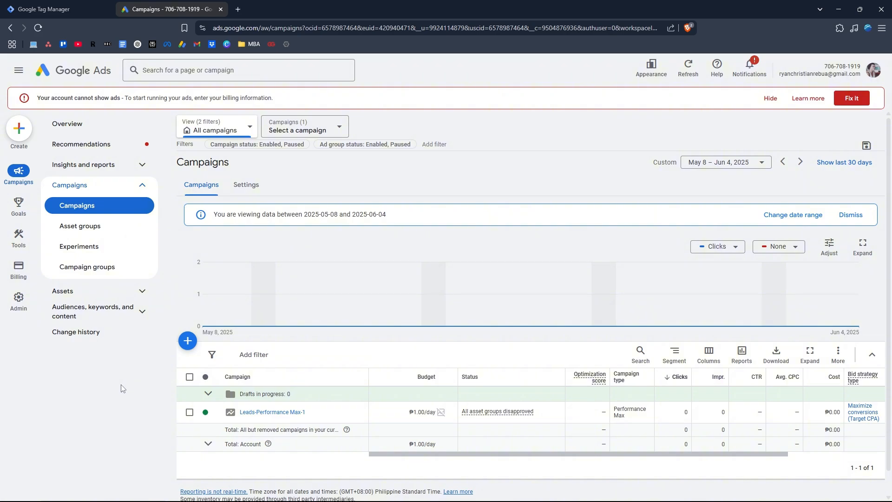
mouse_move(18, 206)
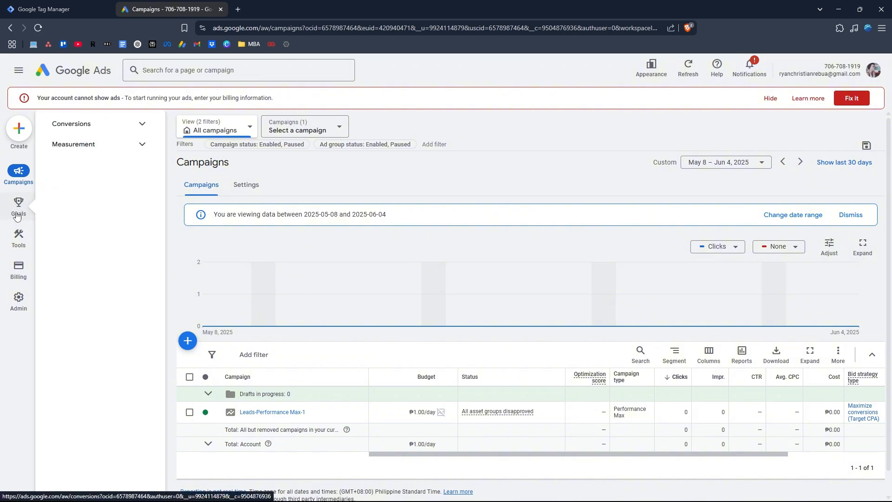
left_click(142, 131)
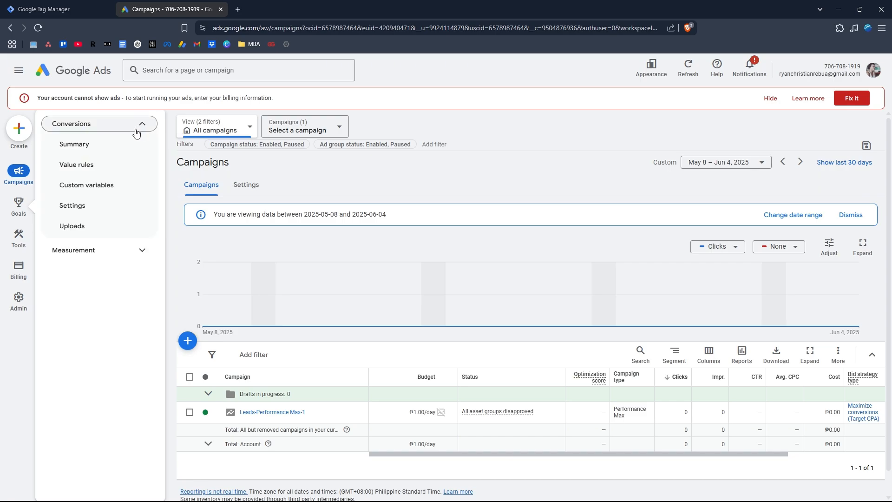
left_click(89, 145)
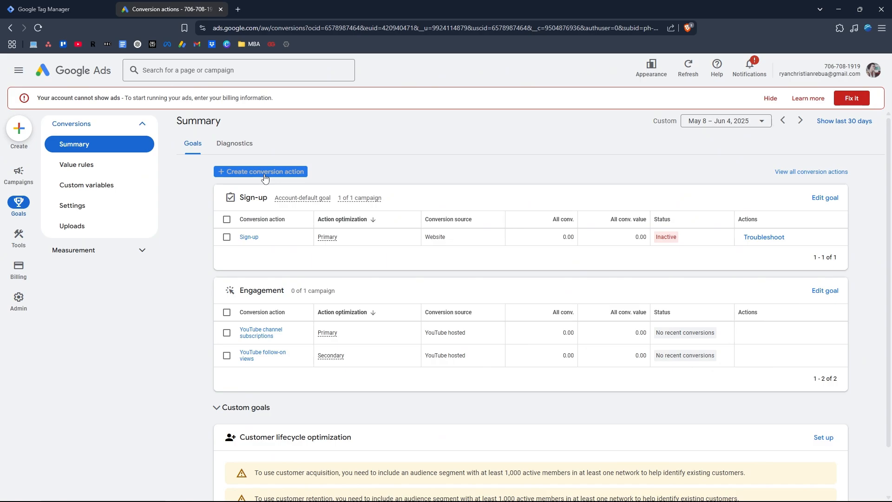
- Open the Sign-up conversion action and show its tag setup instructions for Google Tag Manager
left_click(251, 239)
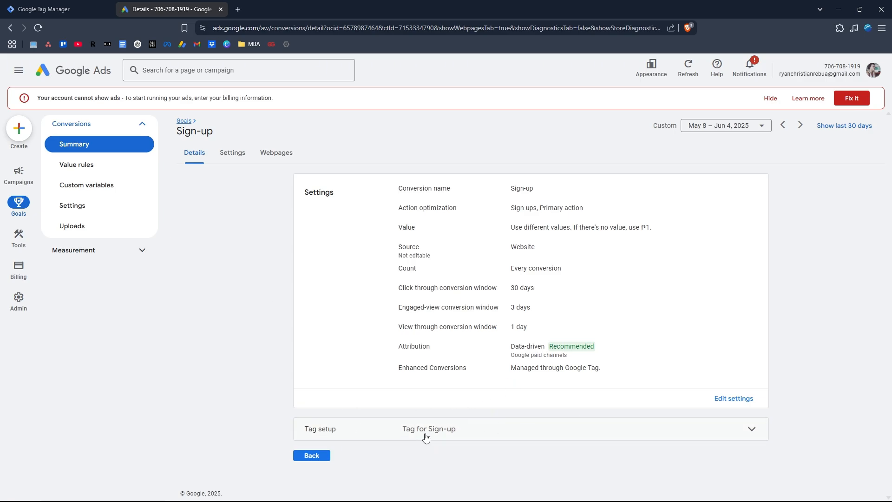
left_click(505, 438)
scroll(516, 429, "down", 1)
scroll(524, 408, "down", 1)
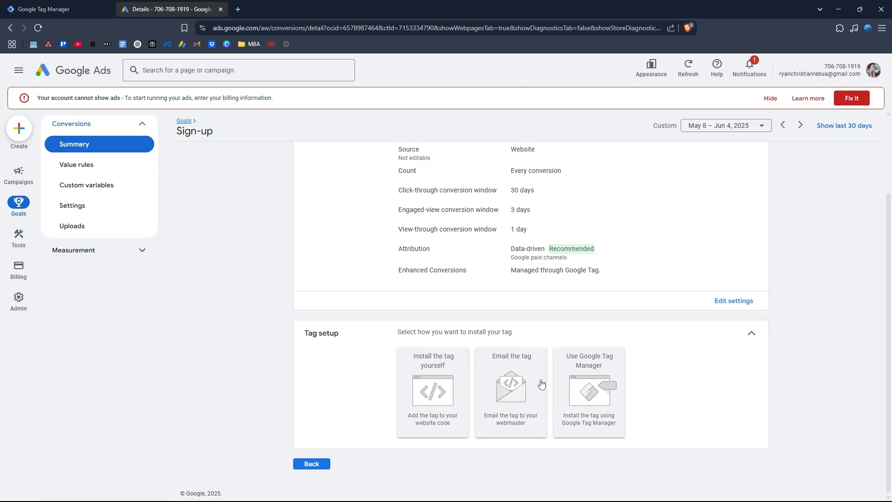
left_click(598, 383)
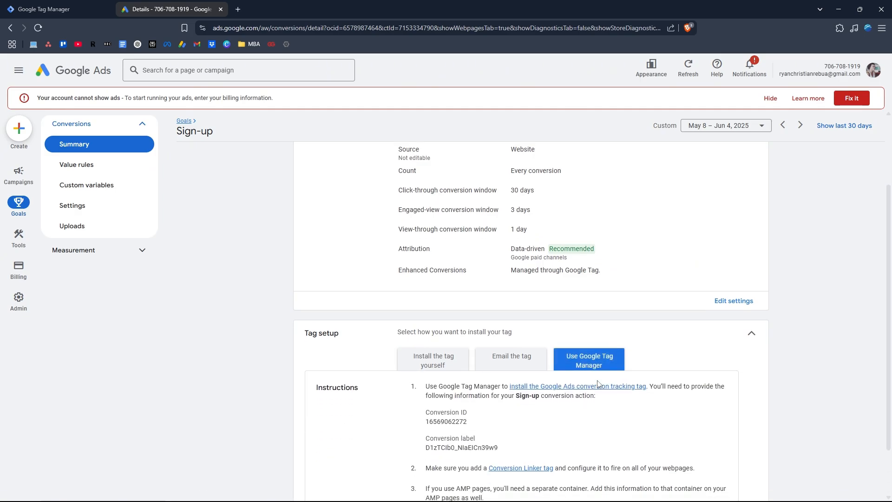
scroll(557, 390, "down", 1)
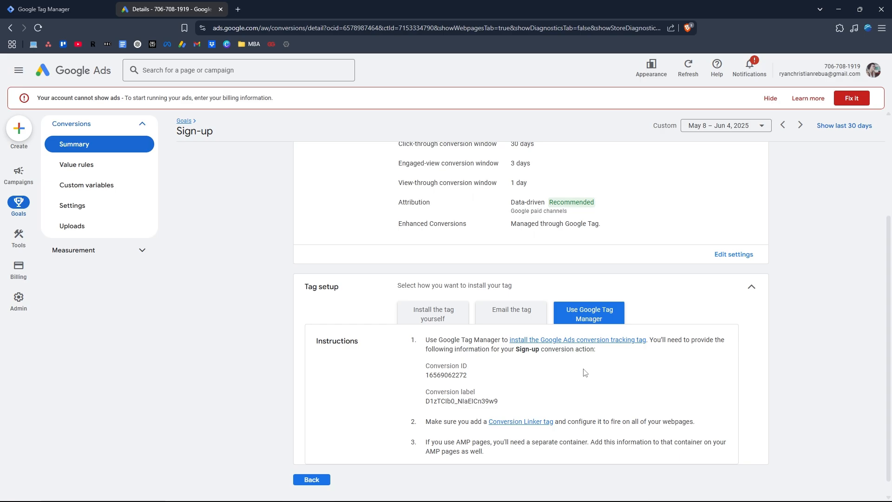
- Copy the Sign-up action's conversion ID and paste it into the Conversion ID of the new tag in Google Tag Manager
double_click(441, 376)
left_click(522, 376)
double_click(457, 401)
left_click(555, 393)
double_click(444, 375)
right_click(444, 375)
left_click(474, 384)
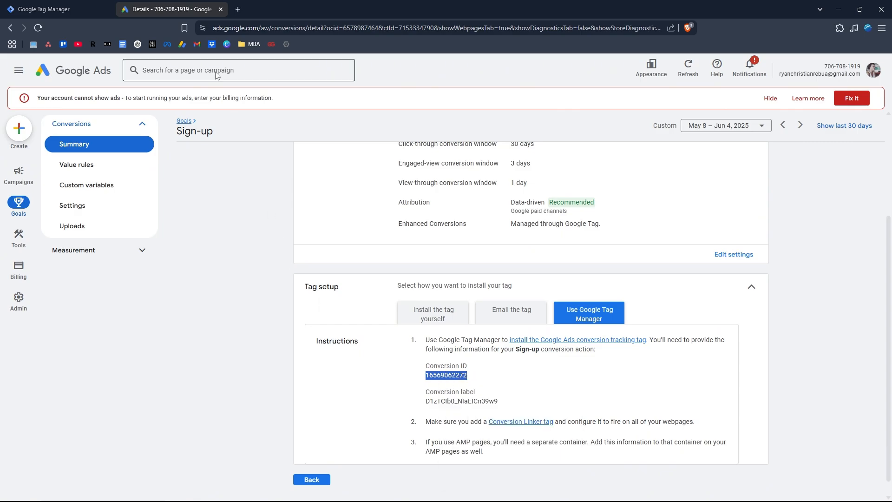
left_click(75, 3)
left_click(414, 193)
key("ctrl+v")
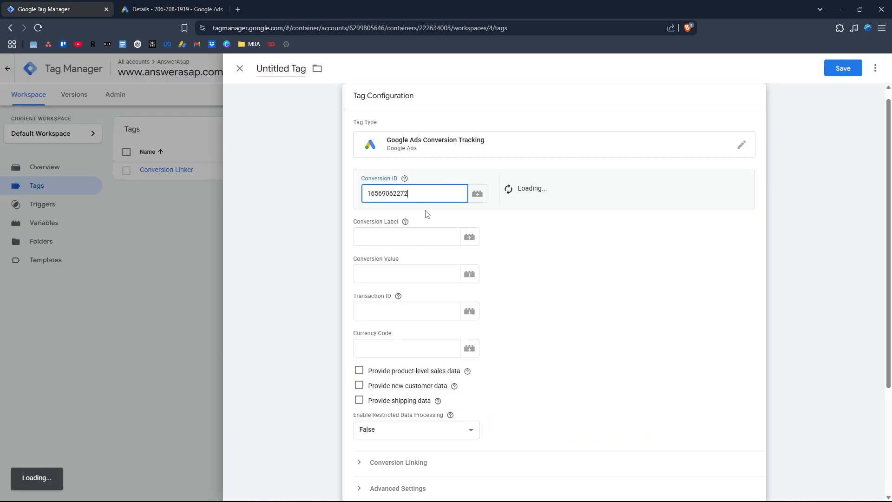
- Copy the conversion label from the Google Ads Sign-up instructions into the Conversion Label of the Tag Manager tag
left_click(177, 3)
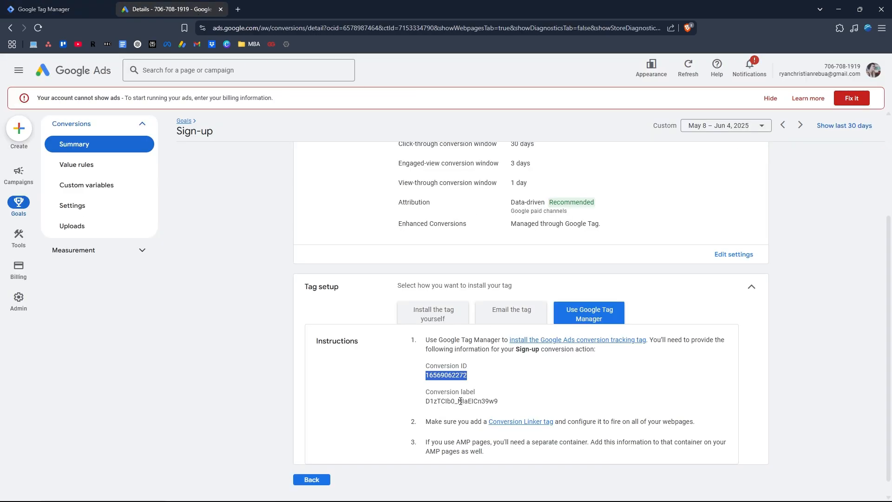
double_click(445, 401)
right_click(447, 402)
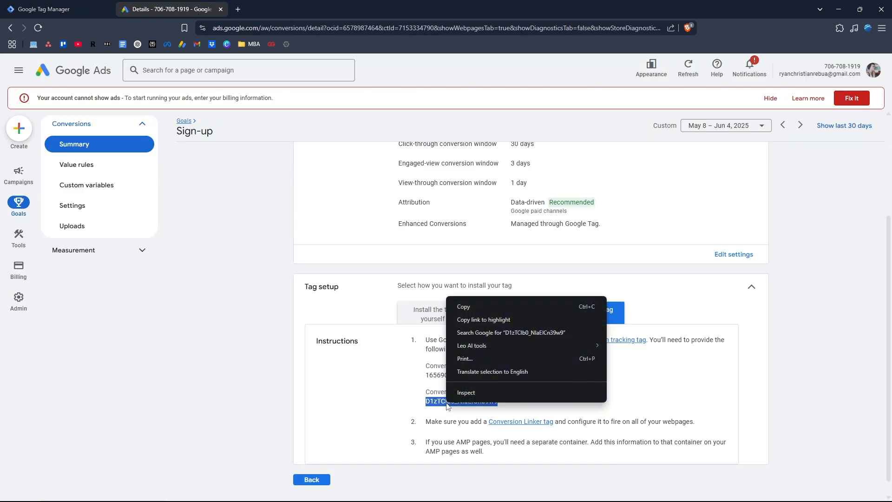
left_click(477, 300)
key("ctrl+shift+Tab")
left_click(404, 237)
key("ctrl+v")
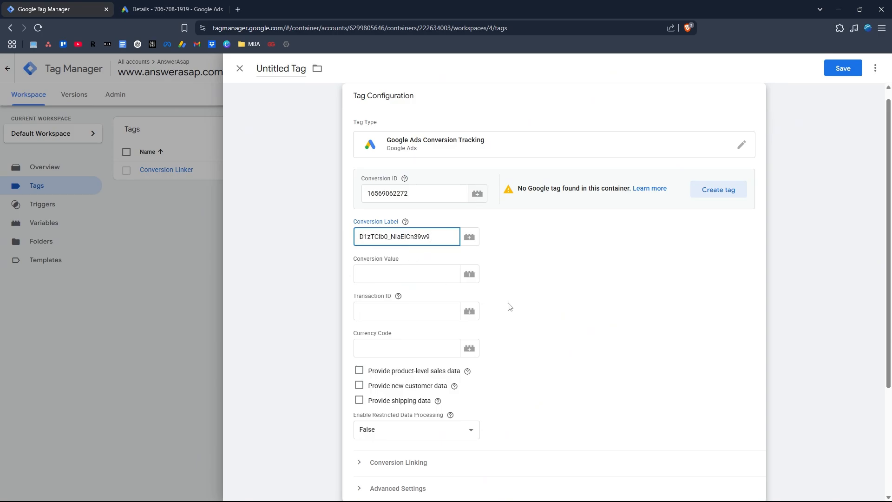
- Read the help note on the Transaction ID and review the remaining optional conversion settings of the tag
left_click(399, 296)
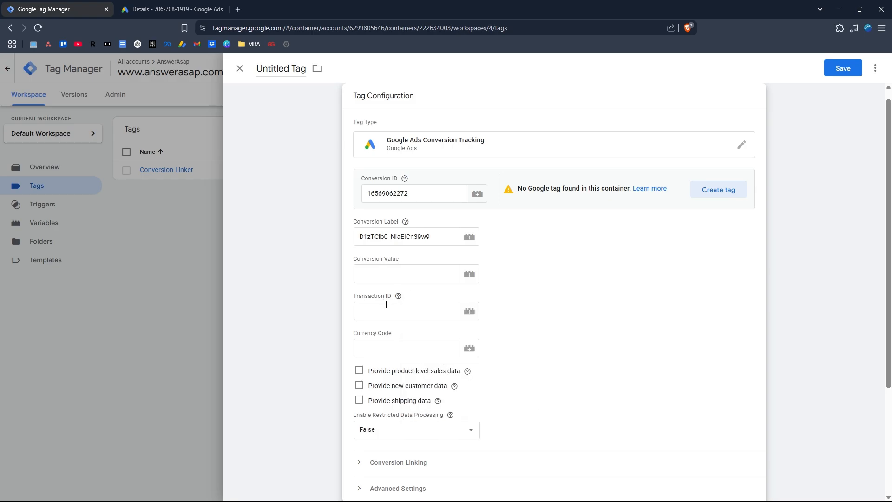
mouse_move(399, 298)
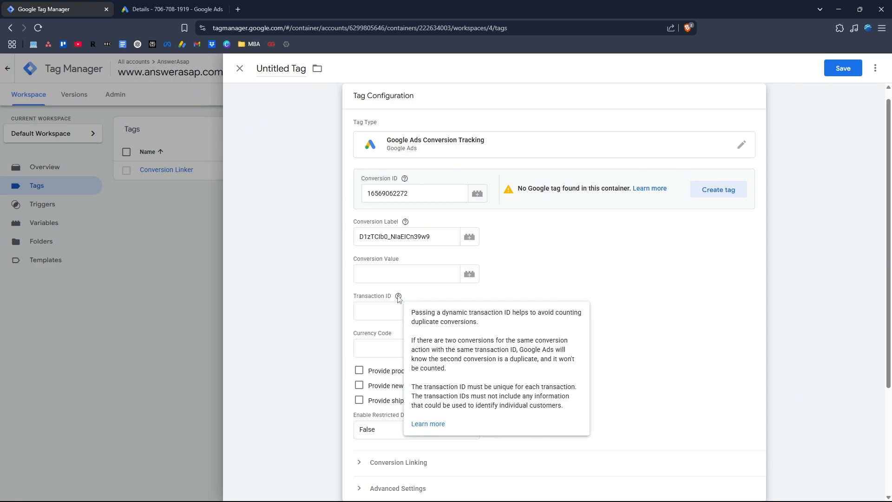
scroll(509, 265, "down", 3)
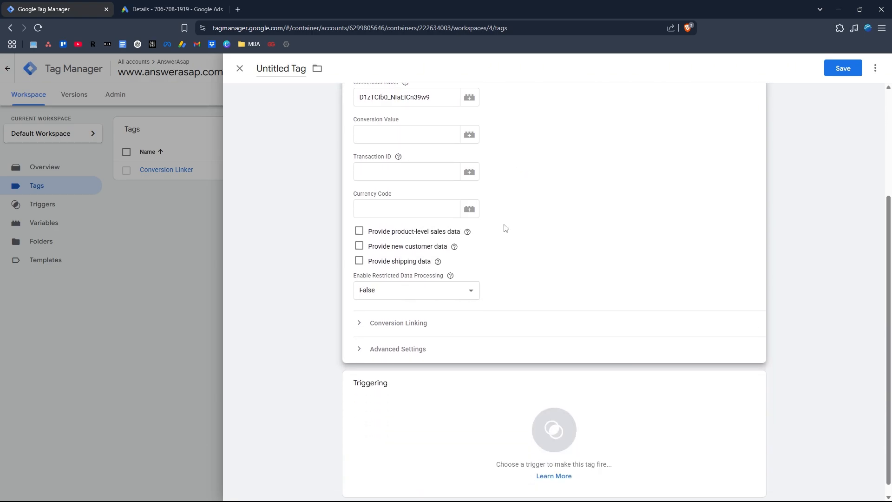
scroll(502, 237, "up", 1)
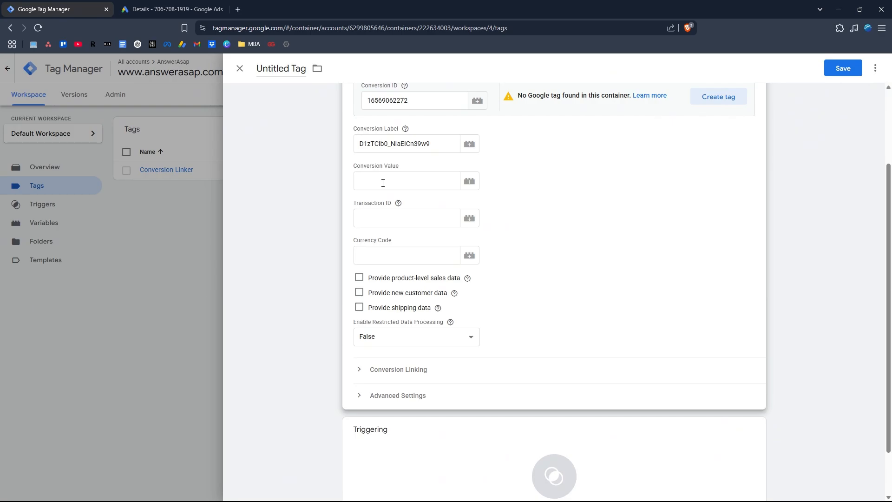
scroll(424, 209, "down", 1)
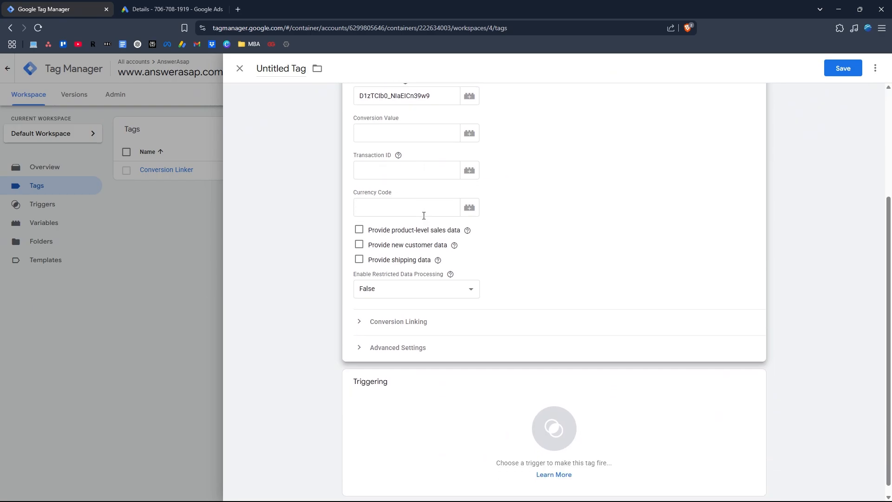
- Set the All Pages trigger for the tag and save it under the name Google Ads Conversion Tracking
left_click(541, 425)
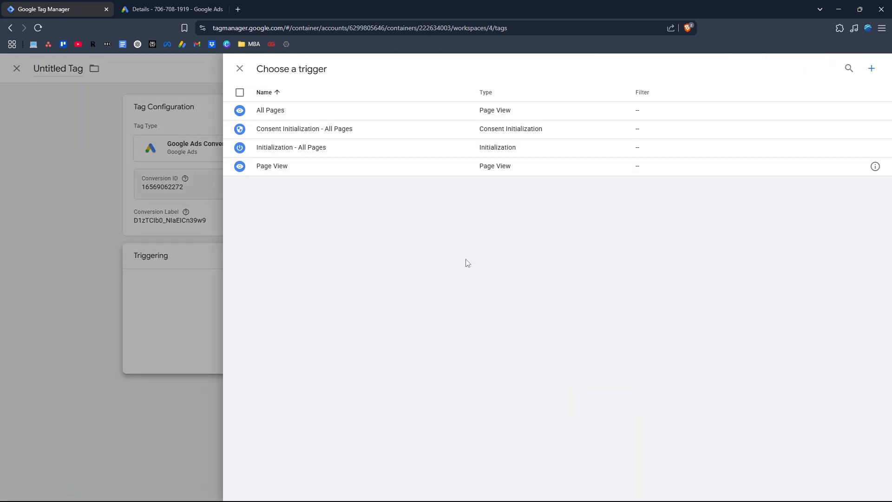
left_click(297, 115)
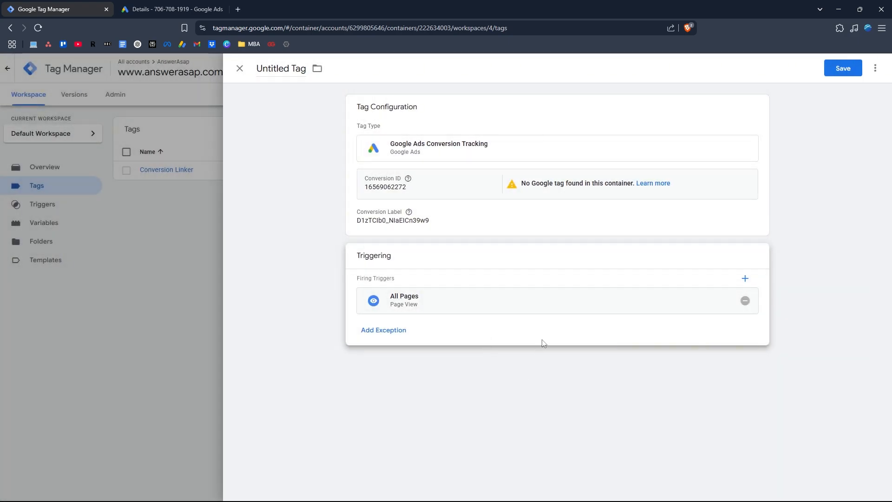
left_click(846, 69)
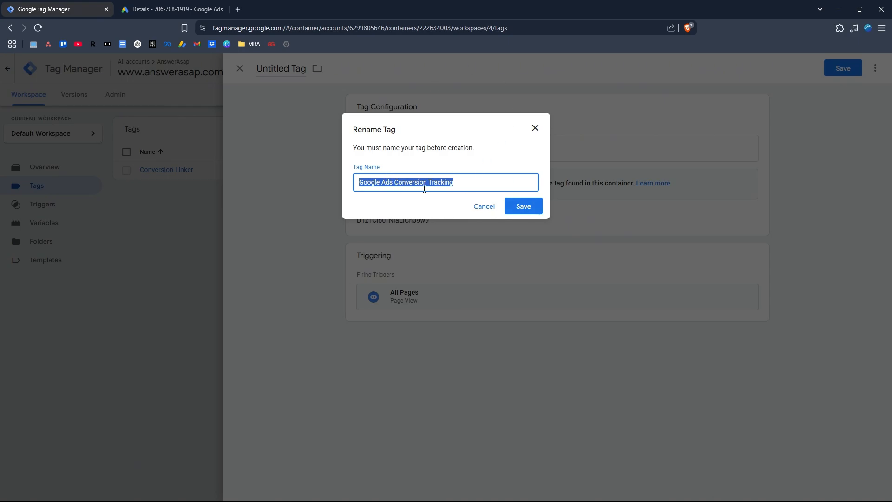
left_click(533, 209)
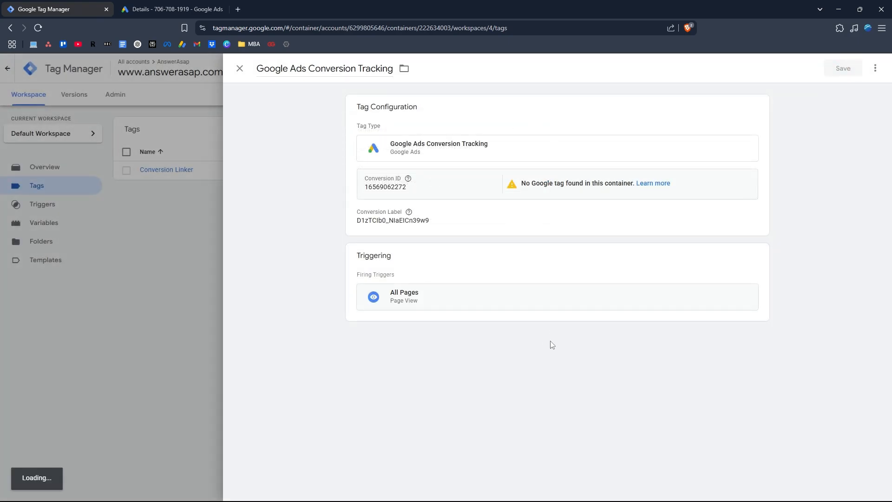